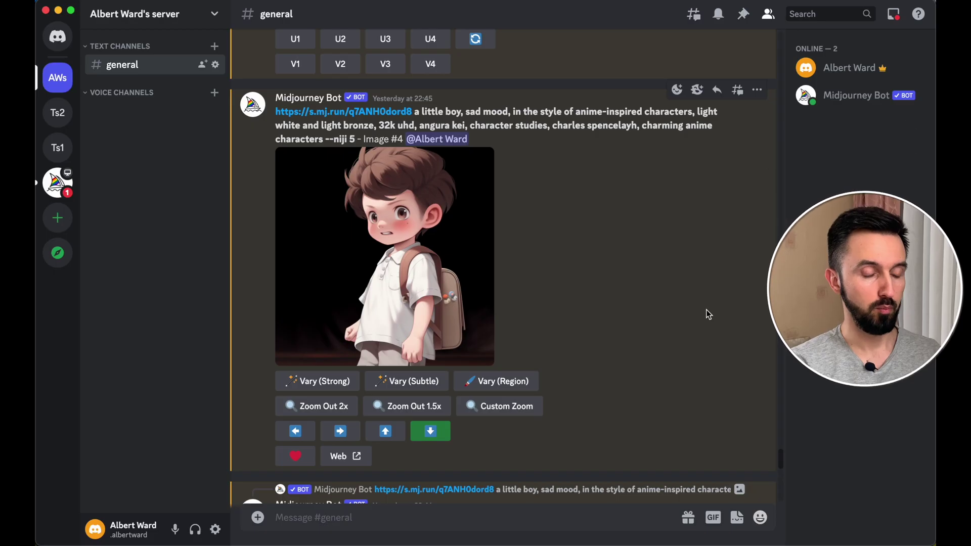
Show the Midjourney personal settings panel with /settings
type("/")
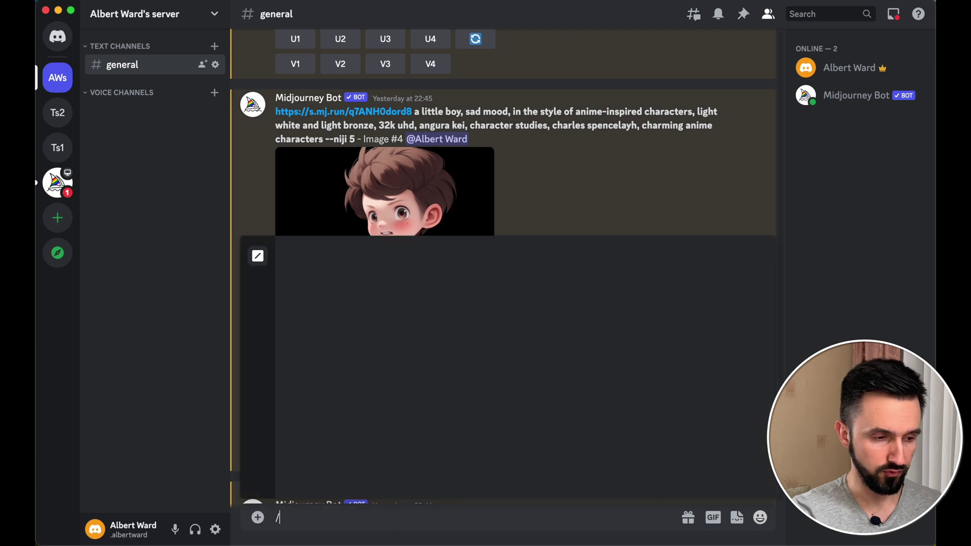
left_click(466, 309)
key("Return")
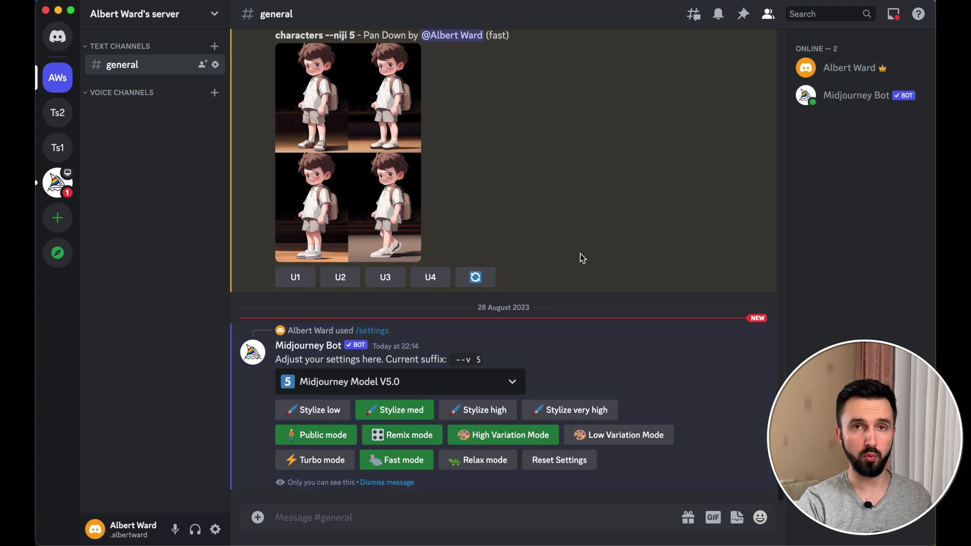
Generate 'anime style, little boy, school, city background, noon --ar 16:9' with /imagine and enlarge the grid
type("/")
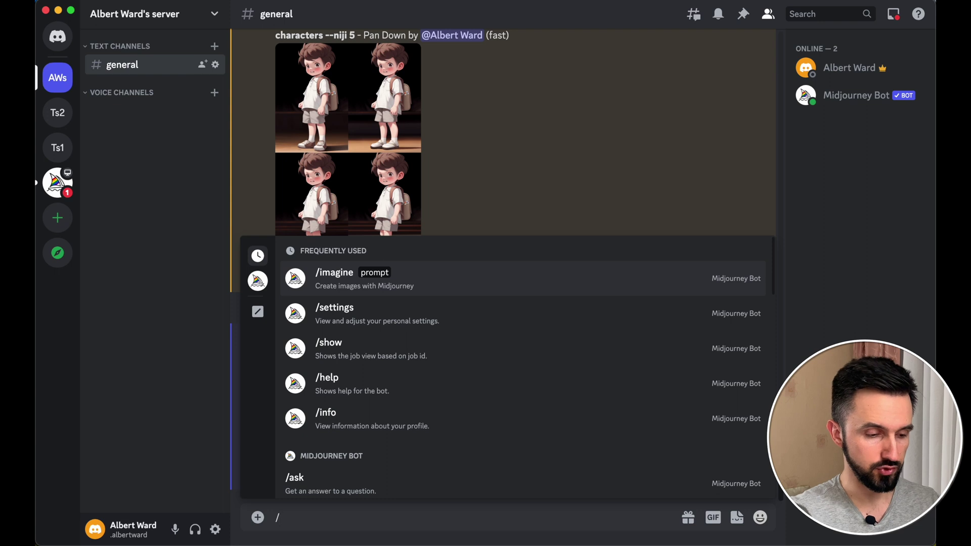
key("Return")
type("anime style, little boy, school, city background, noon --ar 16:9")
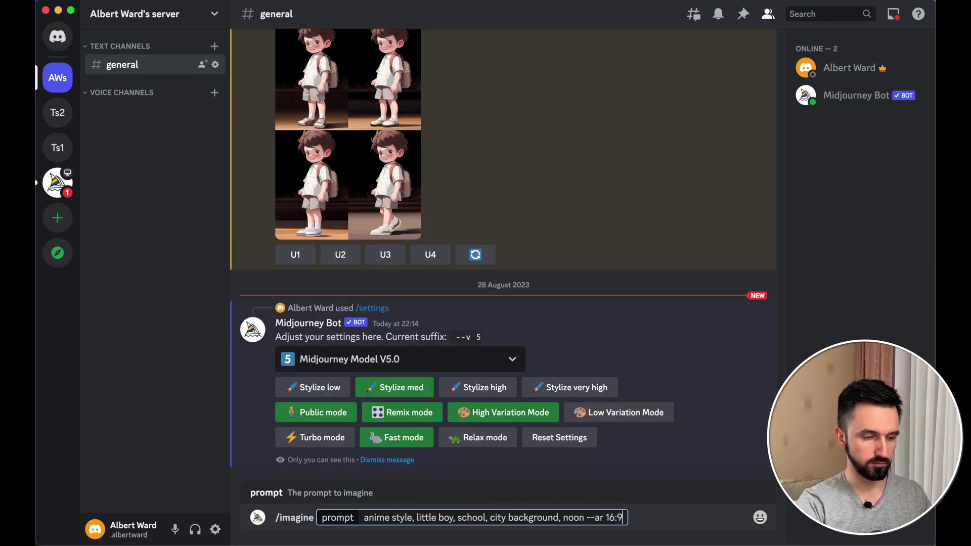
key("Return")
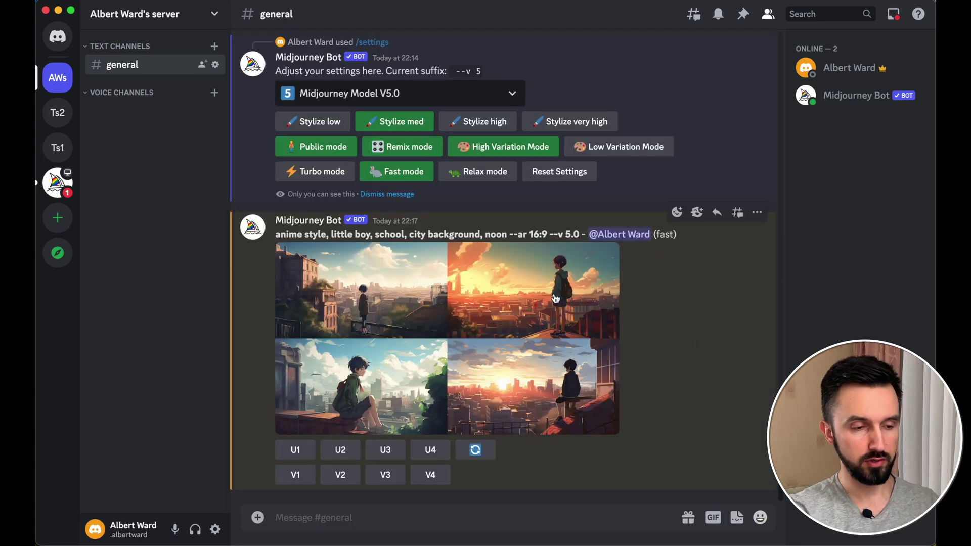
left_click(555, 298)
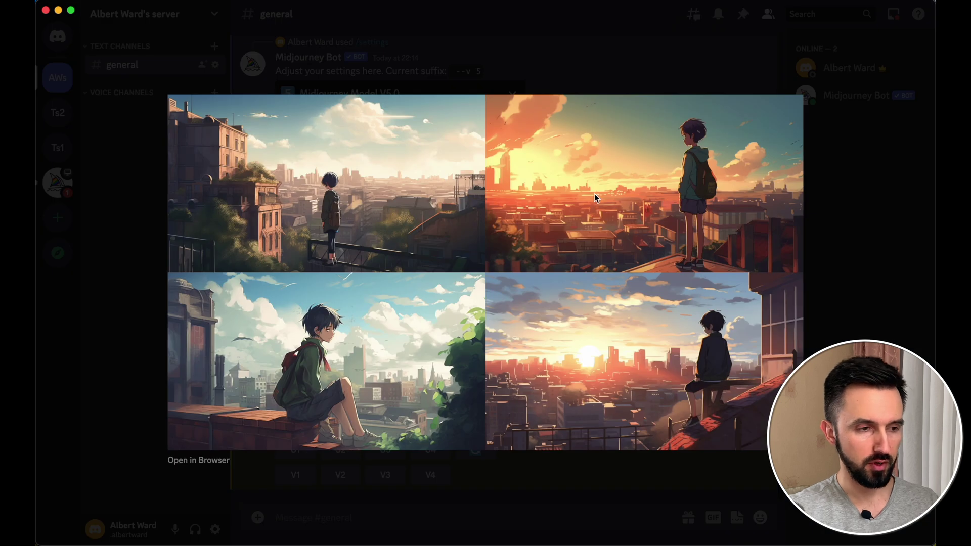
Upscale image #4 of the grid and bring it into the Vary (Region) editor
key("Escape")
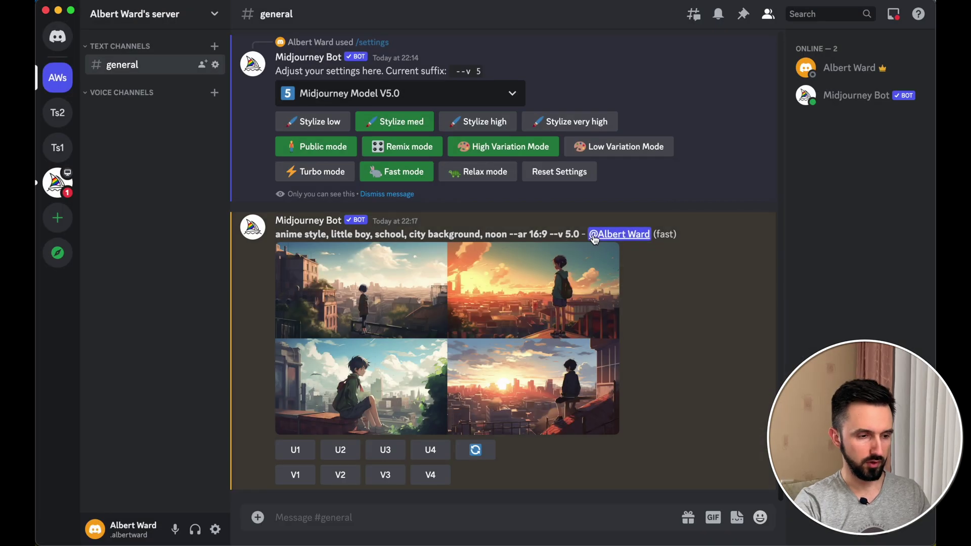
left_click(430, 450)
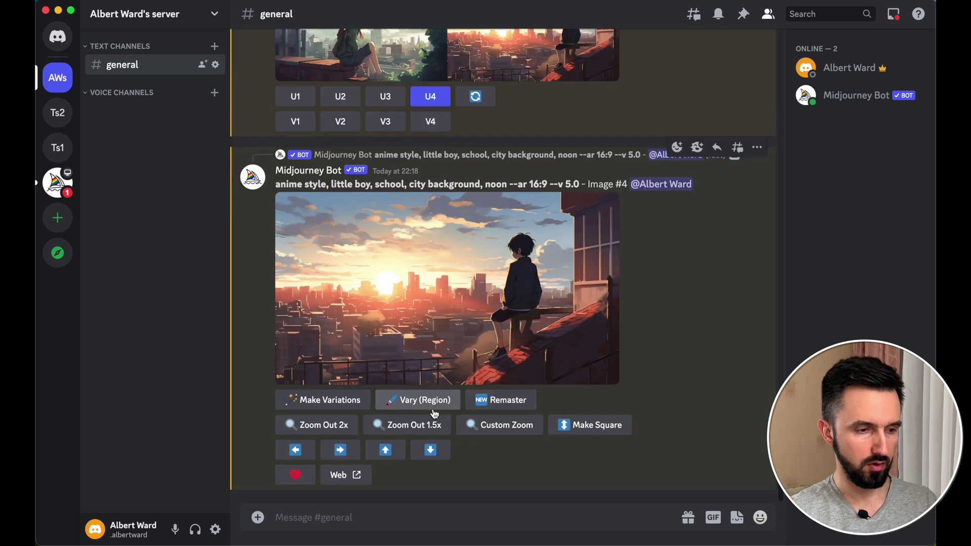
left_click(433, 401)
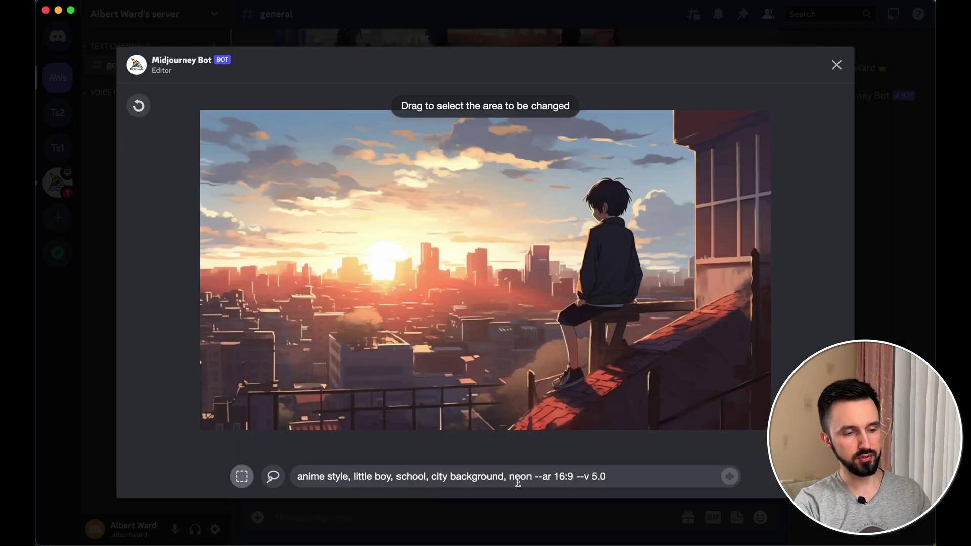
Try rectangle and lasso selections on the image, then undo all the marked areas
left_click(609, 476)
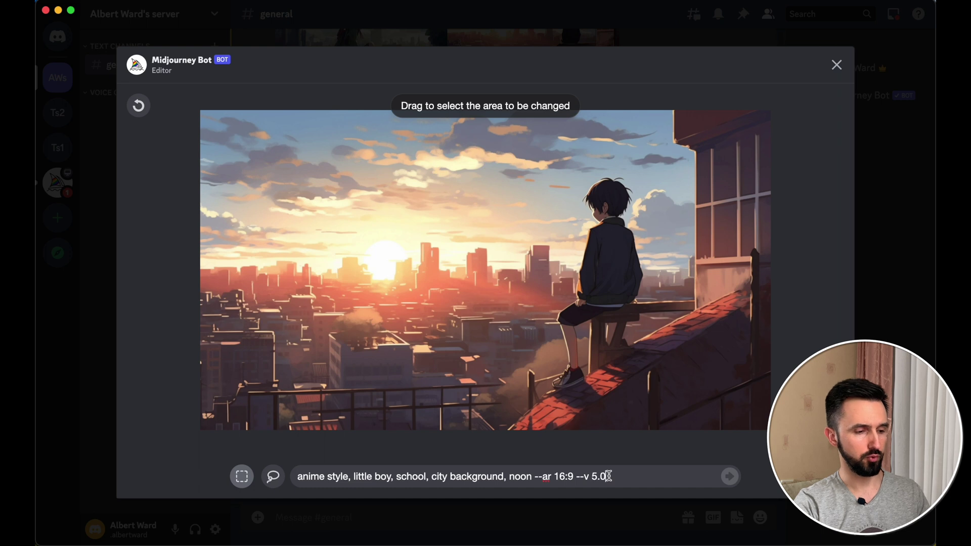
left_click(273, 480)
left_click(242, 476)
left_click_drag(223, 131, 551, 358)
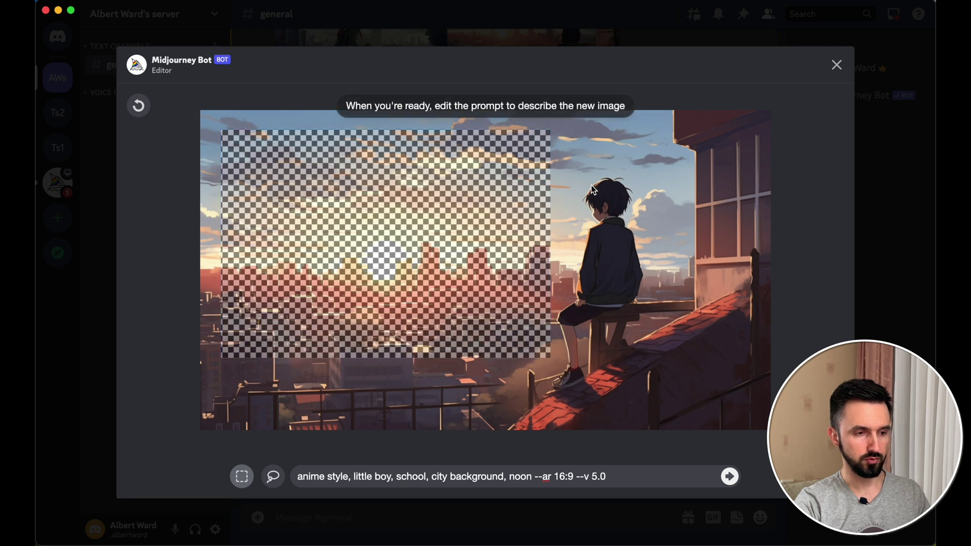
left_click(274, 478)
mouse_move(648, 205)
left_mouse_down()
mouse_move(693, 298)
mouse_move(721, 159)
mouse_move(620, 153)
mouse_move(587, 167)
left_mouse_up()
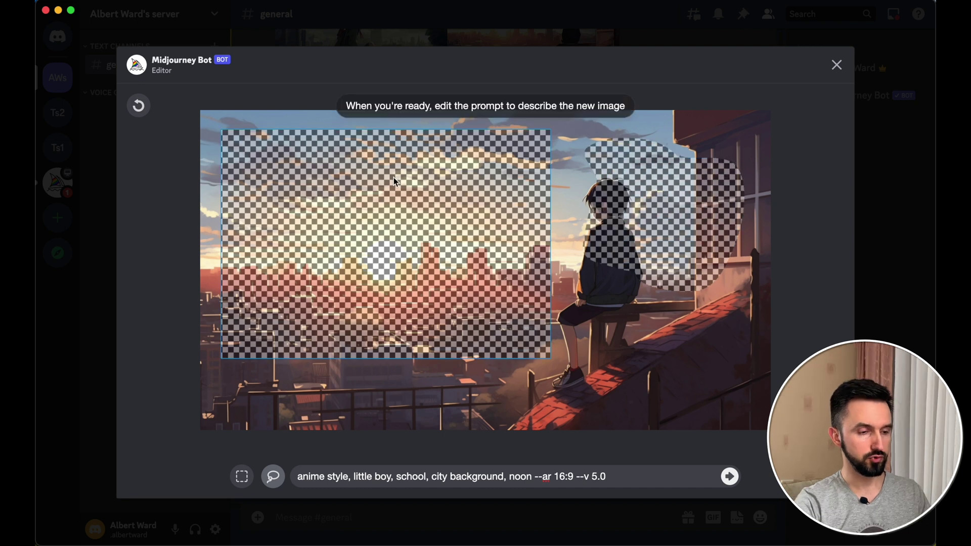
left_click(138, 107)
left_click(138, 107)
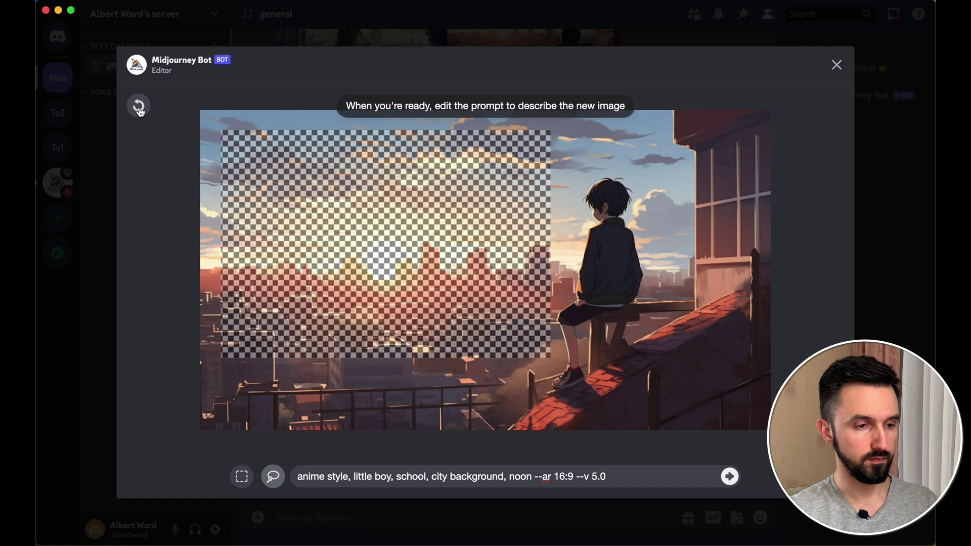
left_click(139, 107)
Box the top-left sky and regenerate it with the prompt 'airplane'
left_click(243, 478)
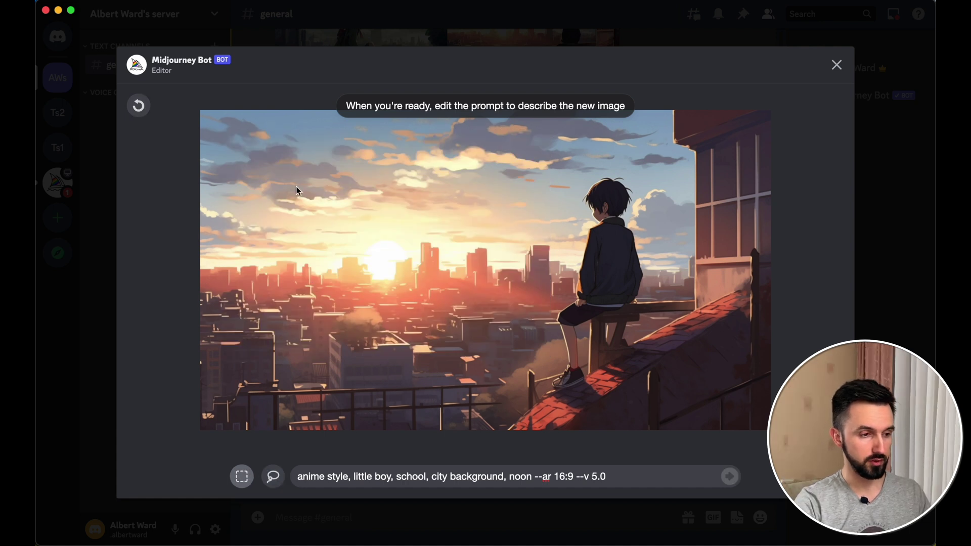
mouse_move(193, 107)
left_mouse_down()
mouse_move(432, 186)
mouse_move(534, 243)
left_mouse_up()
triple_click(294, 470)
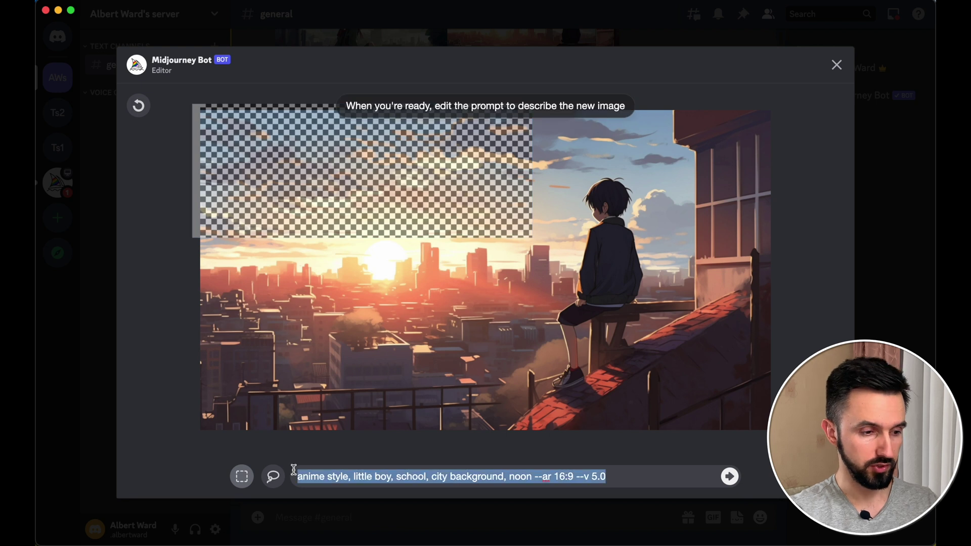
type("airplane")
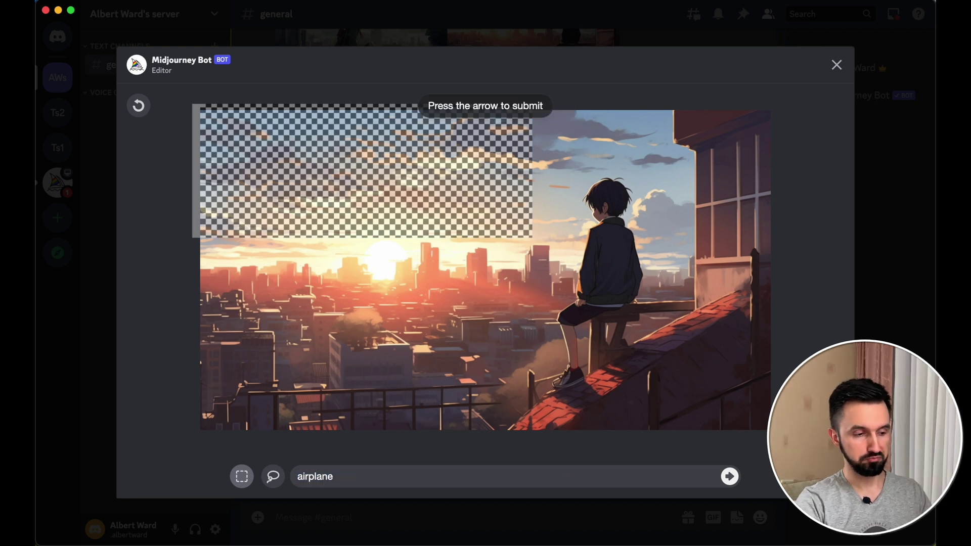
left_click(730, 479)
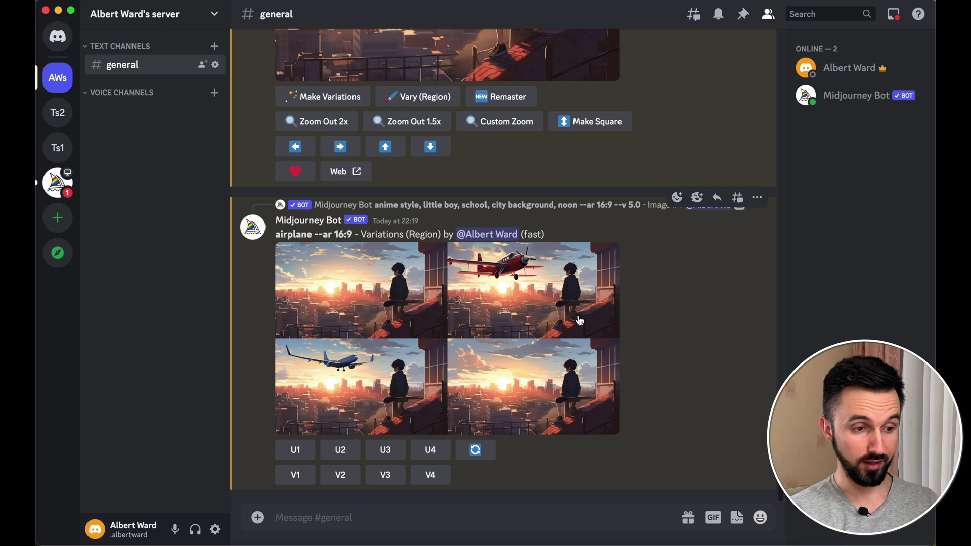
left_click(578, 317)
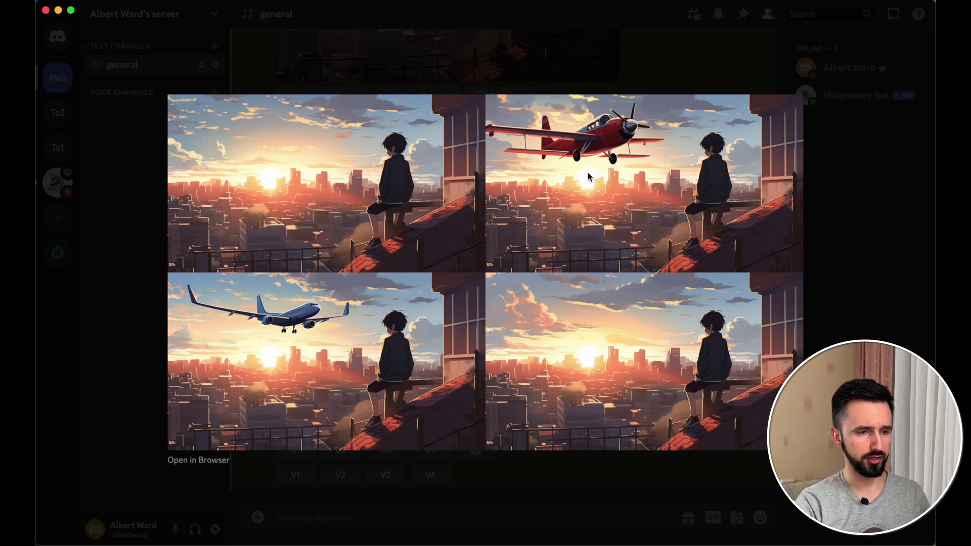
Close the airplane results and reopen the sunset image in Vary (Region) with the selection cleared
left_click(842, 204)
left_click(407, 354)
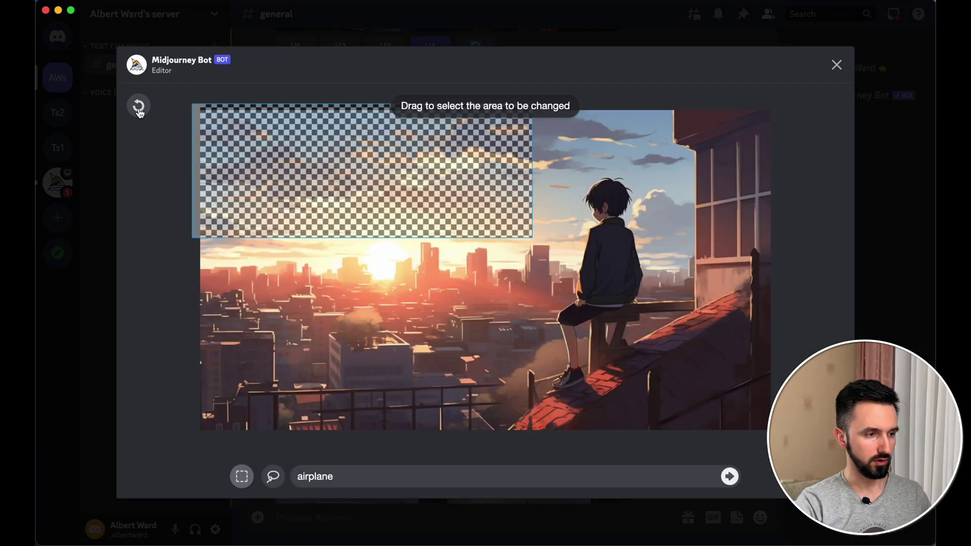
left_click(139, 108)
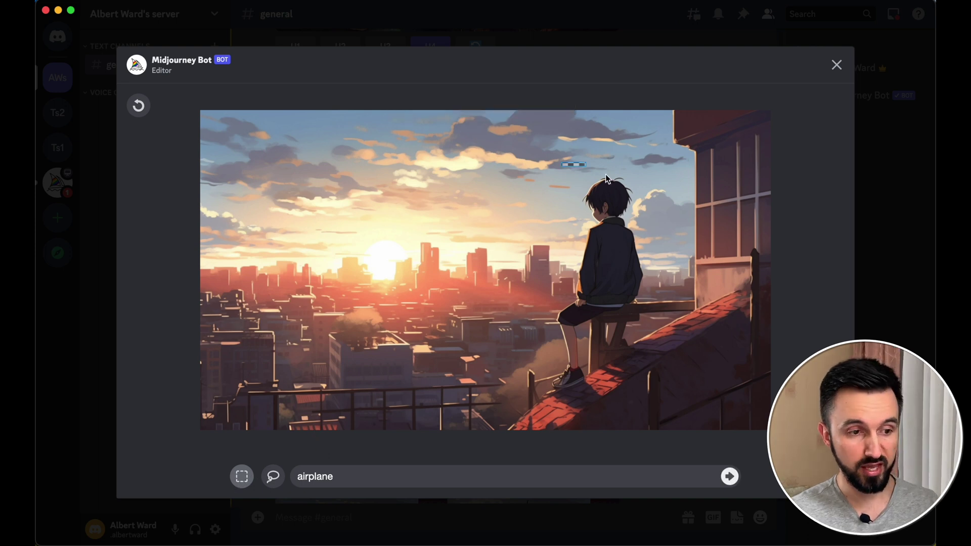
Box the boy's head and nearby sky and set the prompt to 'magic hat from harry potter movie'
left_click_drag(566, 120, 648, 196)
key("super+a")
type("magic hat from harry potter mov")
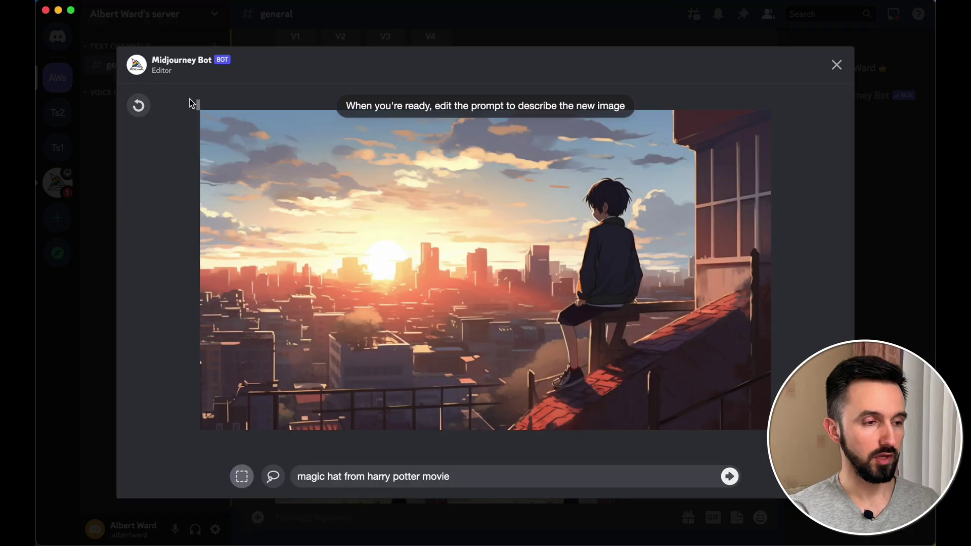
Box the left half of the image and enter 'dolphin' as the region prompt
left_click_drag(190, 100, 498, 449)
type("dolphin")
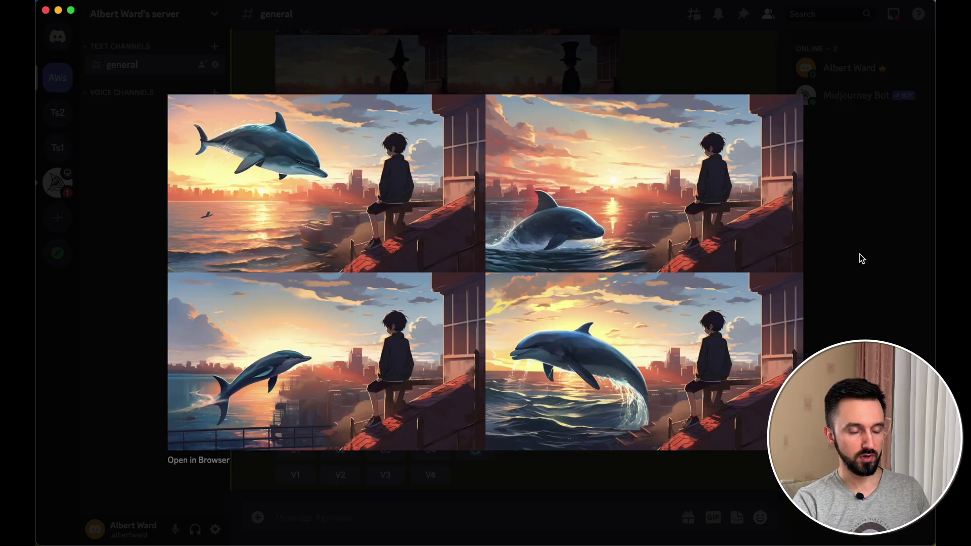
Scroll back to the Image #2 notebook-boy post and search 'env' in its reaction picker
left_click(859, 256)
scroll(608, 262, "up", 1)
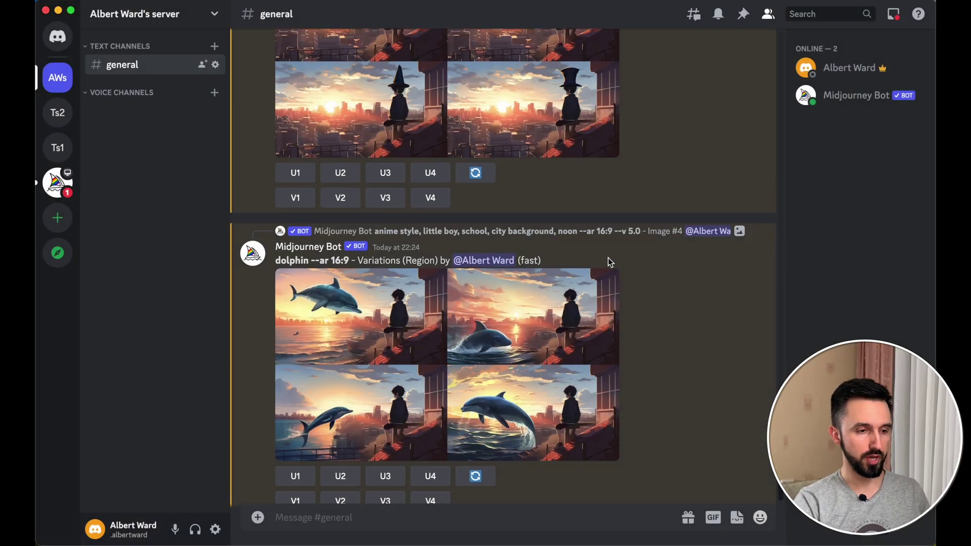
scroll(609, 262, "up", 20)
scroll(609, 259, "up", 20)
scroll(608, 257, "up", 10)
scroll(608, 257, "up", 20)
scroll(608, 257, "up", 15)
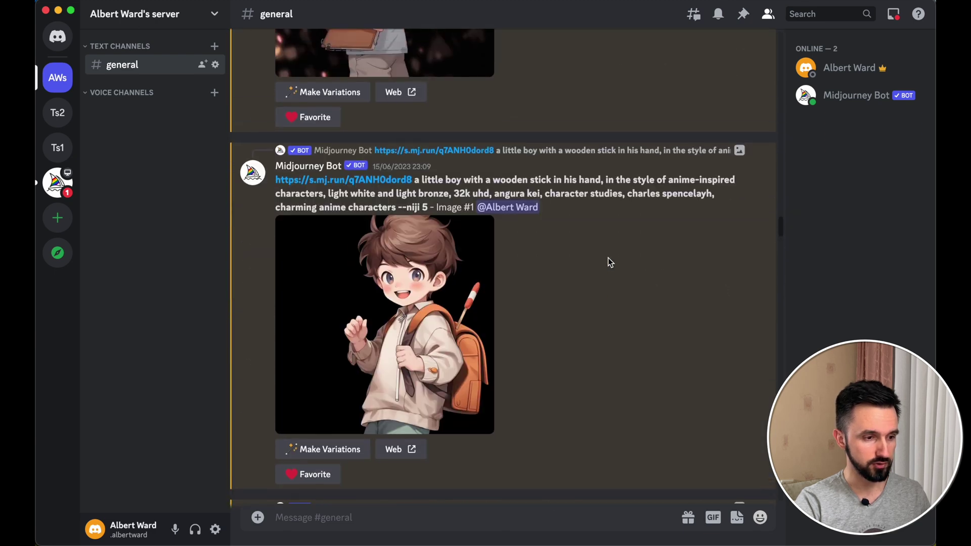
scroll(611, 262, "up", 5)
scroll(611, 262, "down", 10)
scroll(608, 258, "down", 8)
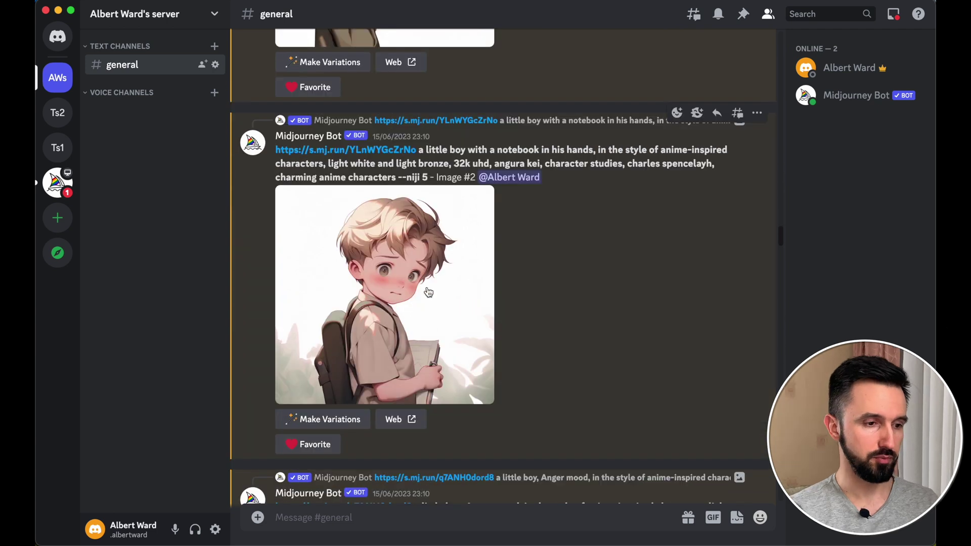
scroll(537, 421, "down", 1)
scroll(538, 421, "down", 1)
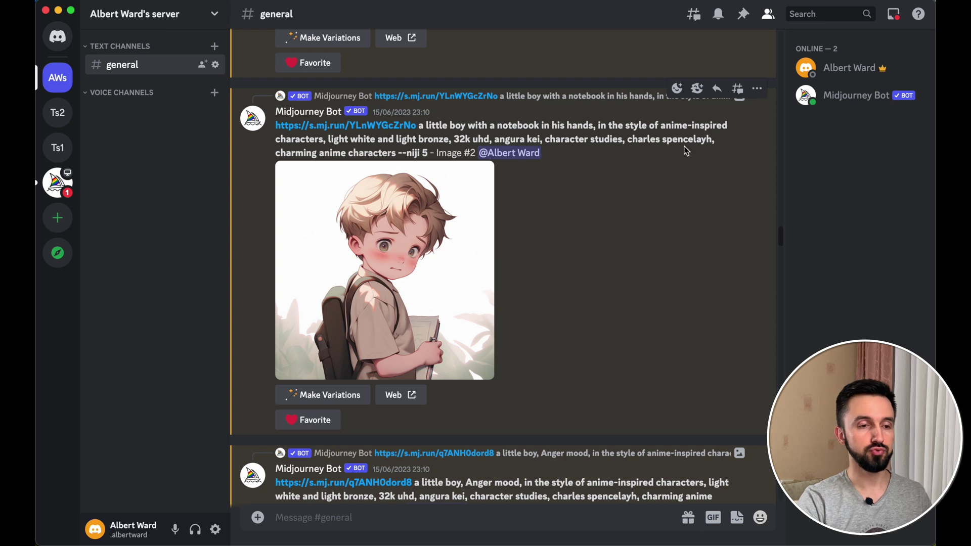
left_click(677, 88)
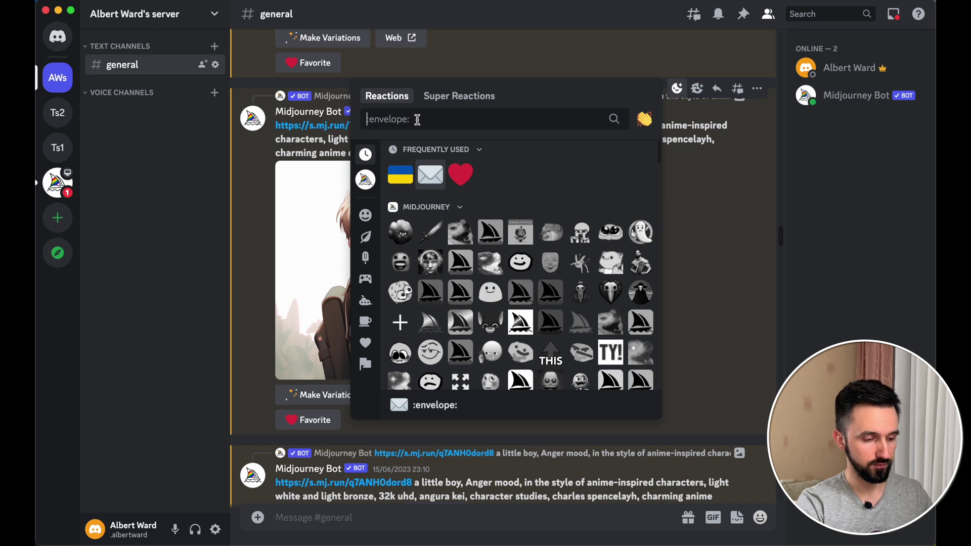
type("env")
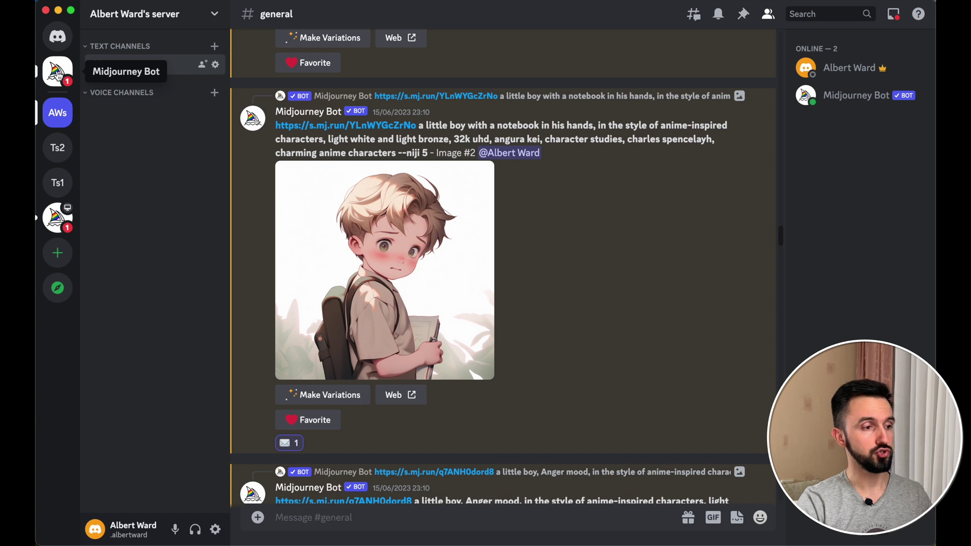
Copy the notebook-boy image's Job ID from the Midjourney Bot DM and return to #general
left_click(57, 72)
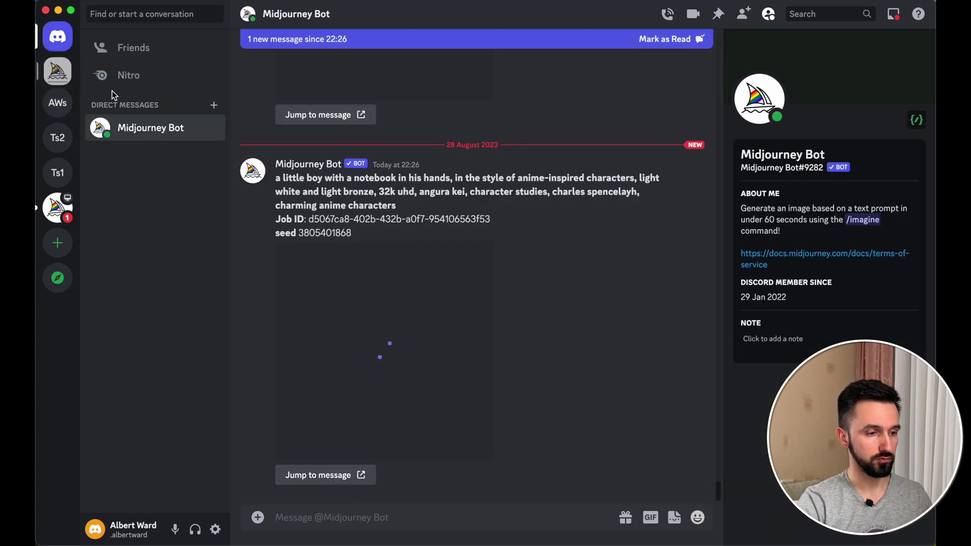
left_click_drag(311, 219, 484, 224)
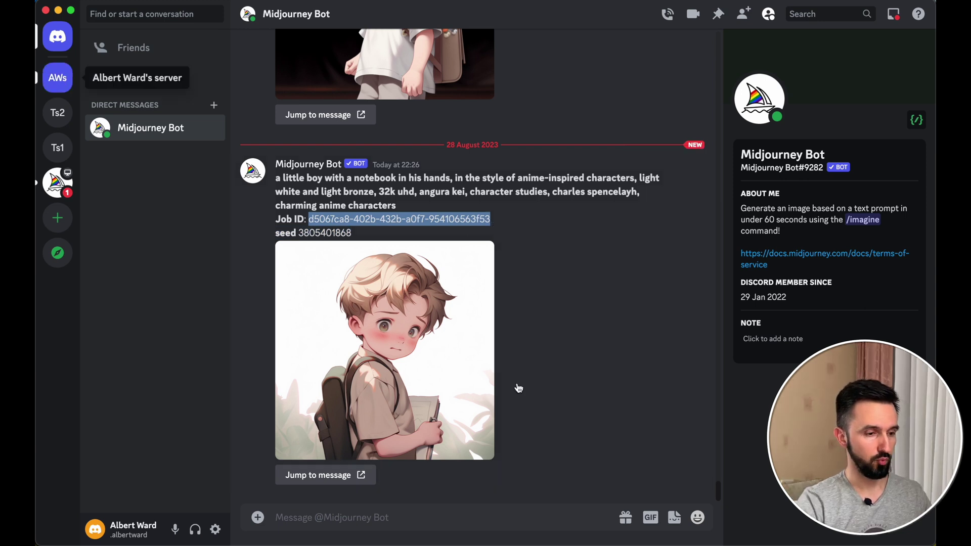
left_click(57, 77)
Repost the notebook-boy image by running /show with the pasted job ID
type("/")
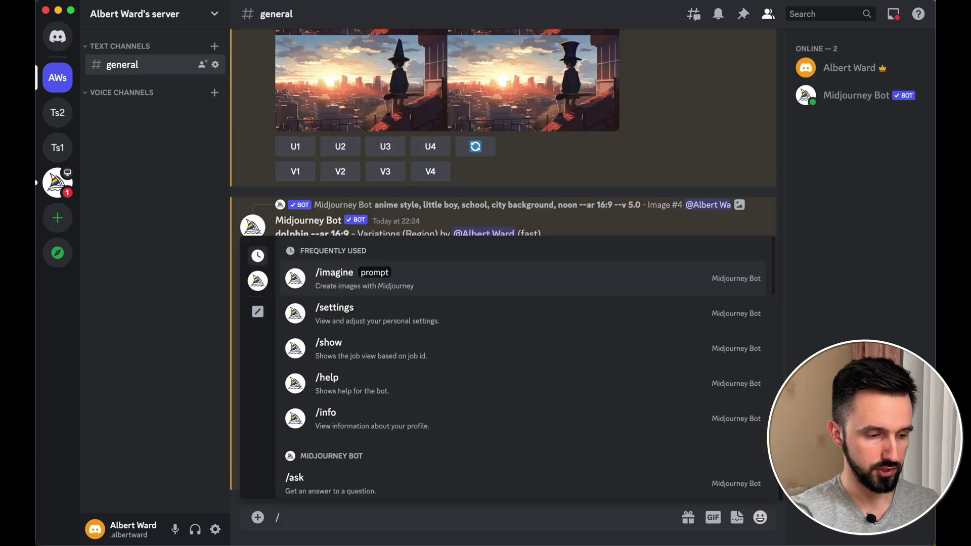
type("show")
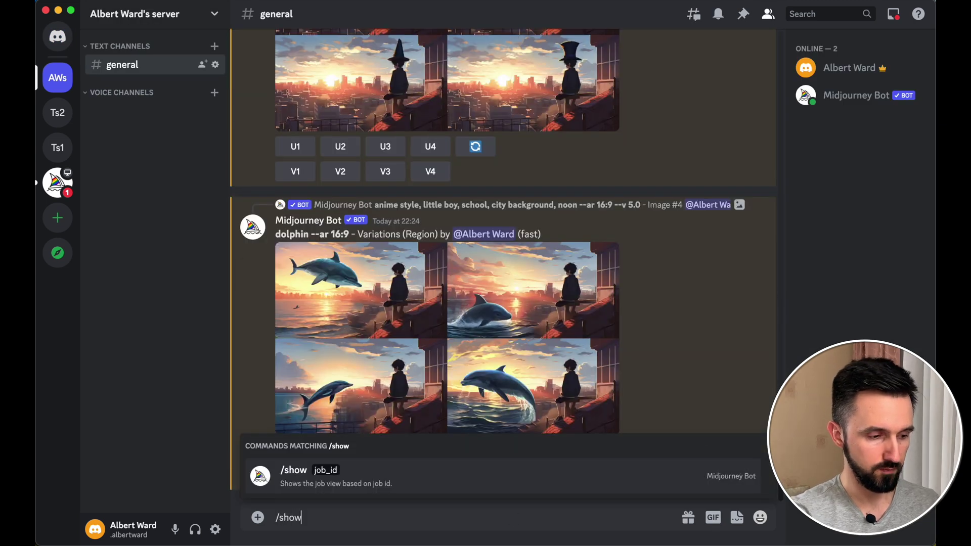
key("Tab")
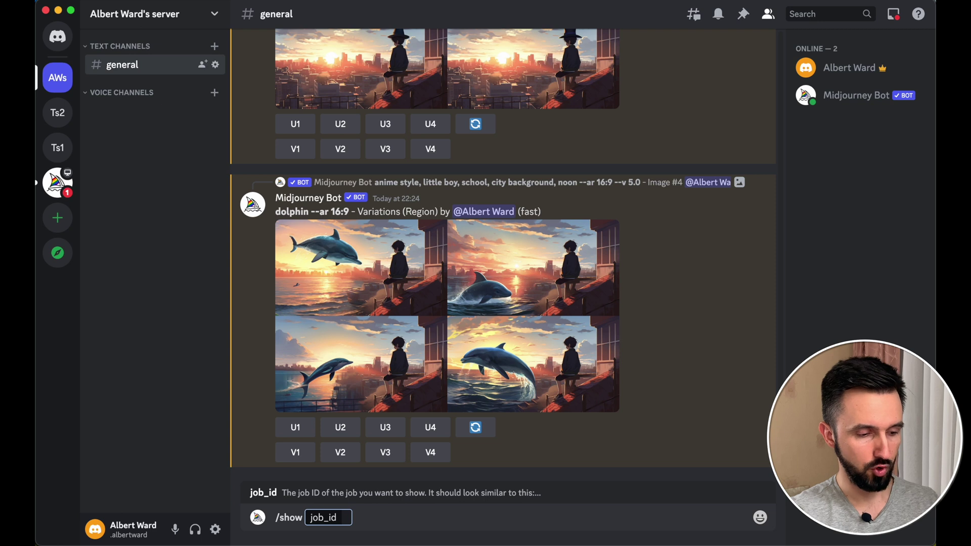
key("super+v")
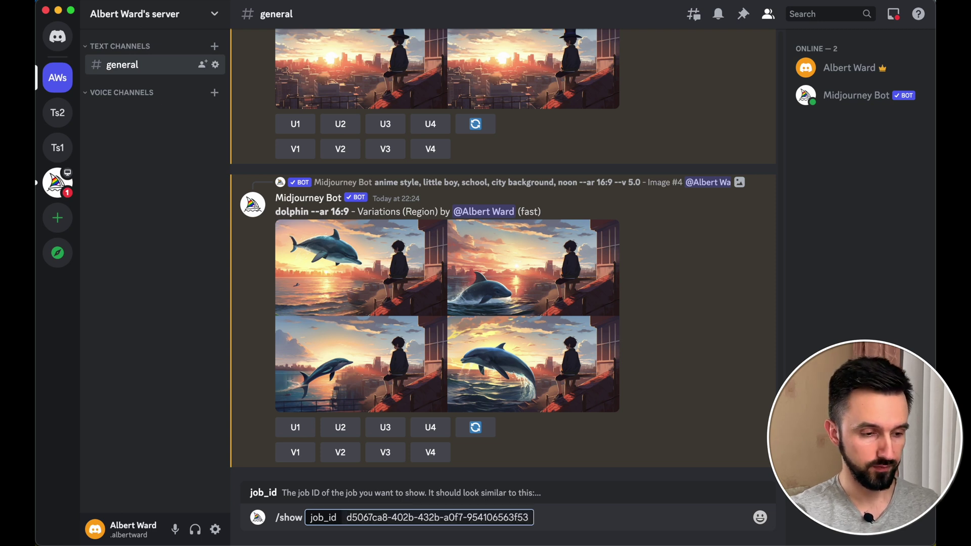
key("Return")
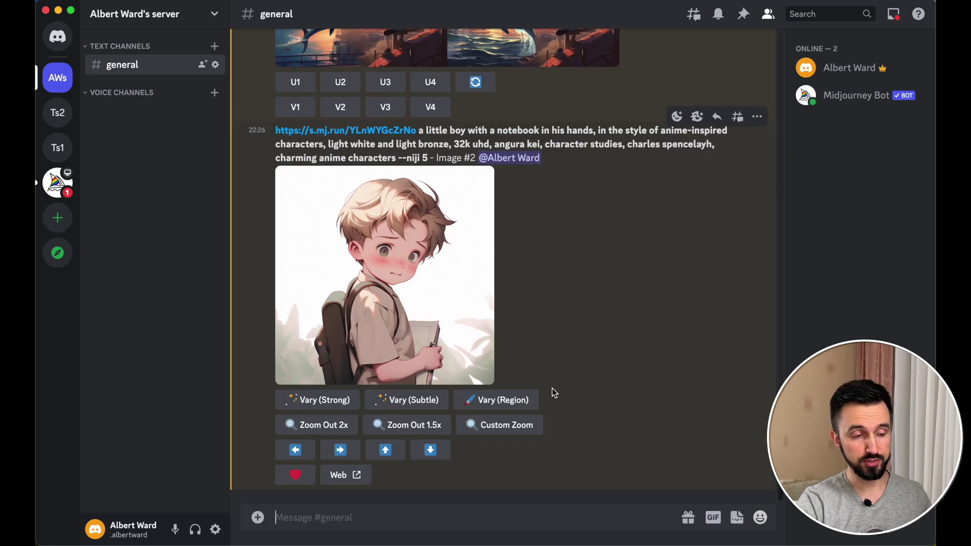
Lasso the boy's mouth and lower face and regenerate it with the prompt 'smiling'
left_click(501, 405)
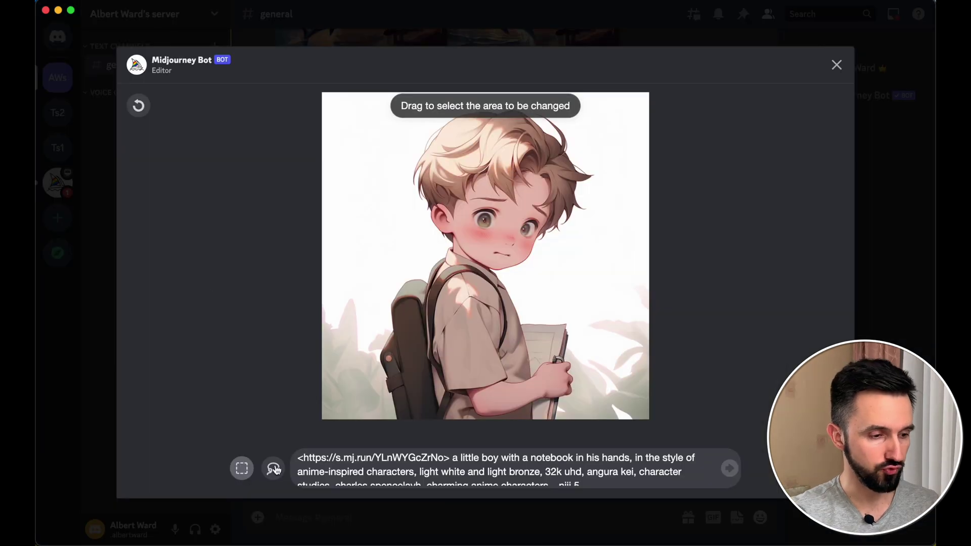
left_click(273, 469)
mouse_move(455, 223)
left_mouse_down()
mouse_move(506, 233)
mouse_move(531, 253)
mouse_move(495, 272)
left_mouse_up()
key("super+a")
type("smil")
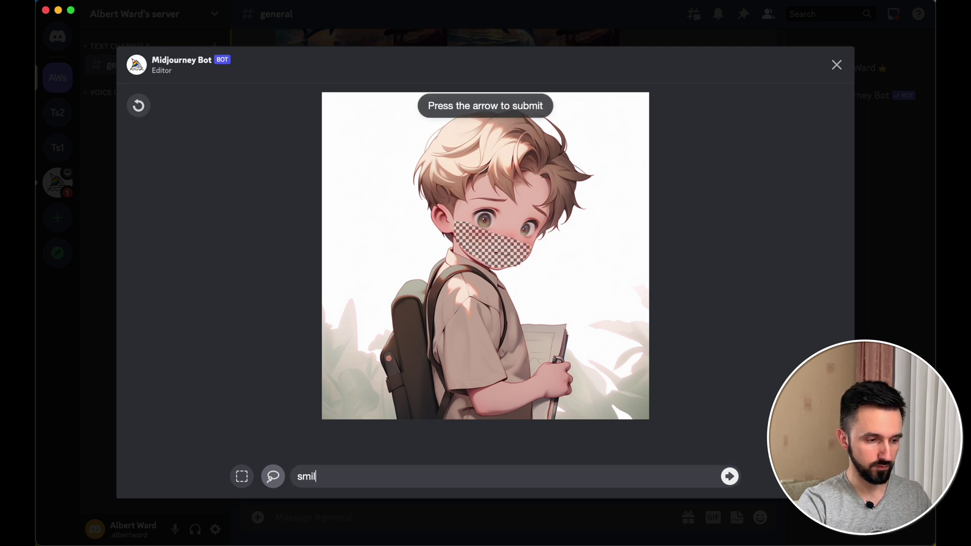
left_click(729, 477)
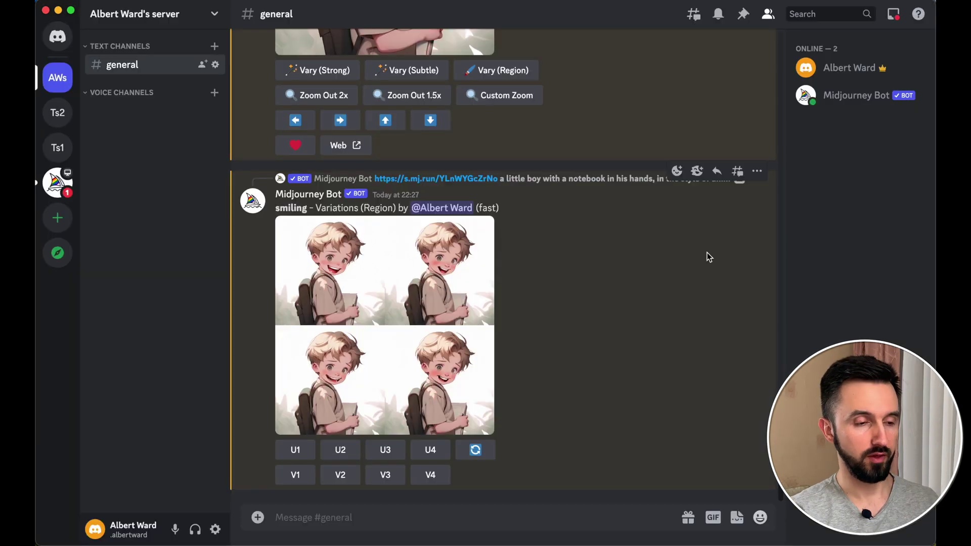
left_click(460, 281)
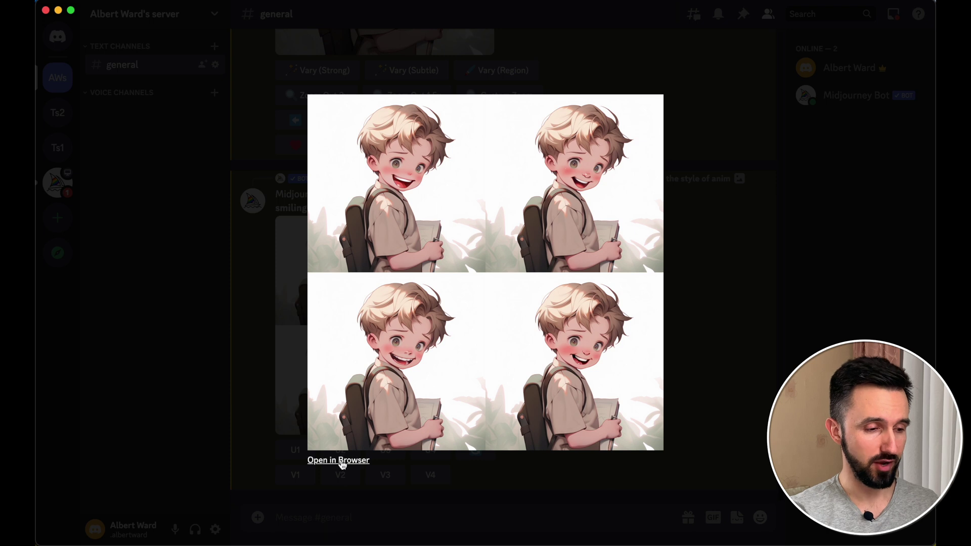
View the four smiling variations full-size in Safari, then return to the Discord chat
left_click(340, 462)
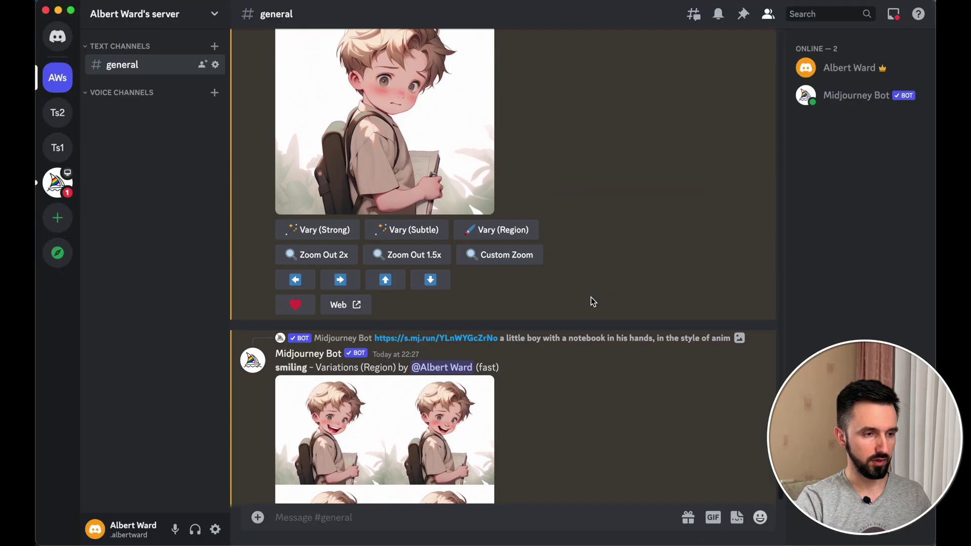
scroll(590, 301, "up", 5)
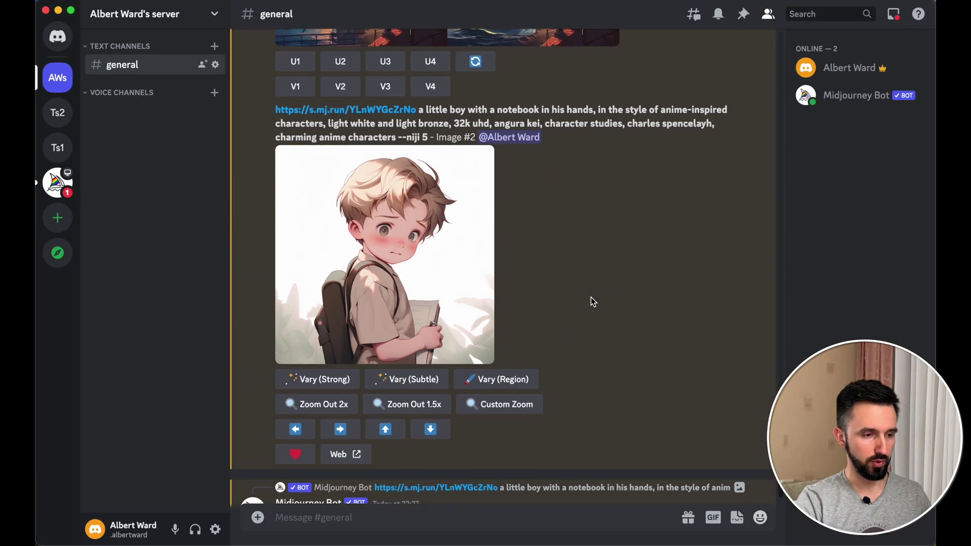
Rerun Vary (Region) on the boy's mouth with the prompt 'anger' and view the shouting grid in Safari
left_click(498, 384)
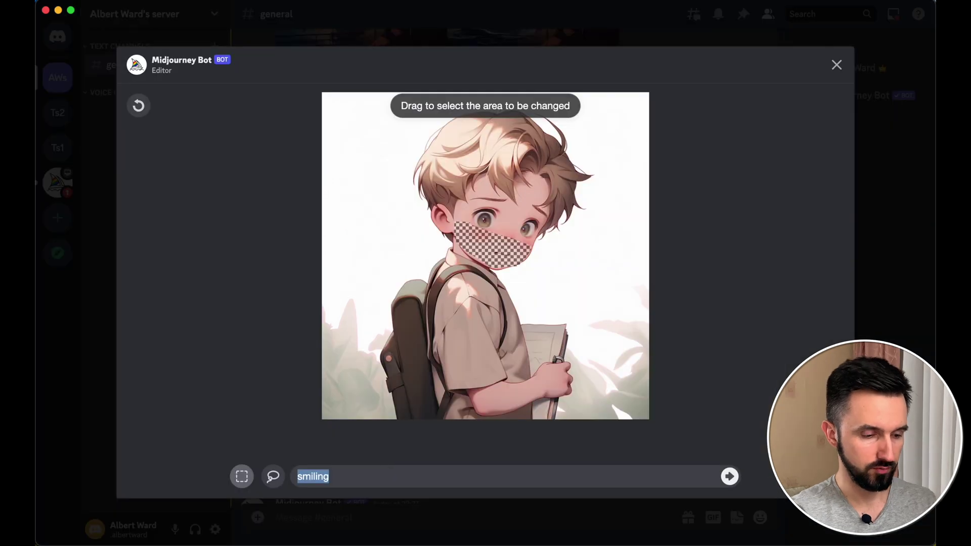
type("anger")
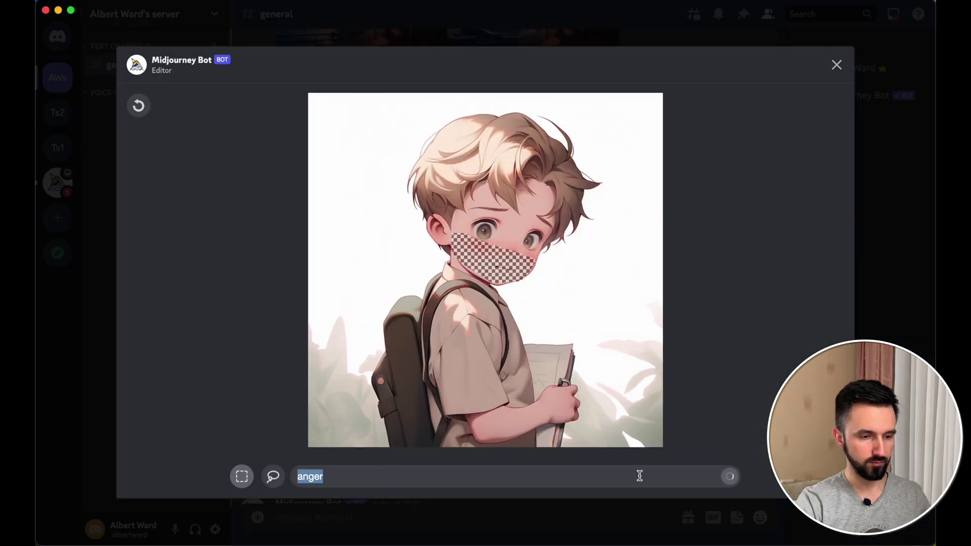
key("Return")
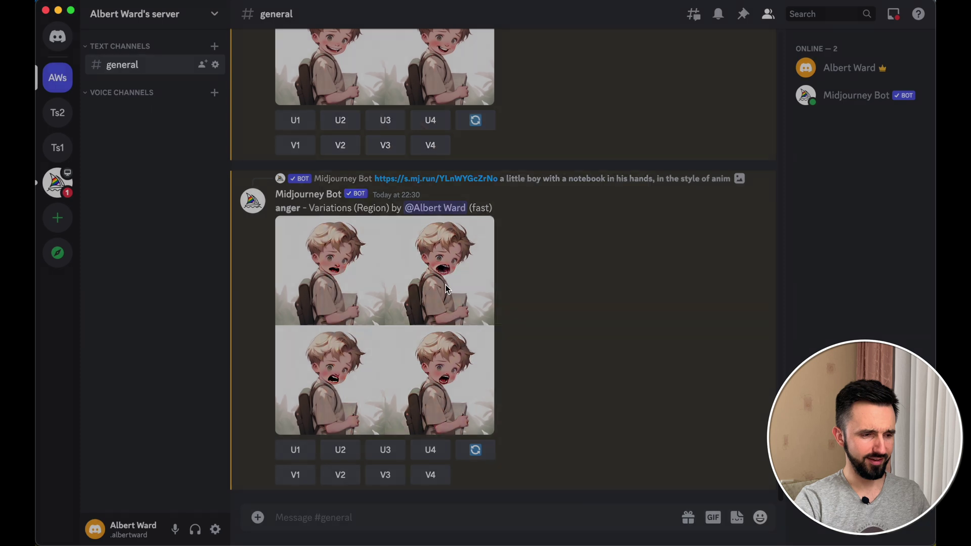
left_click(447, 290)
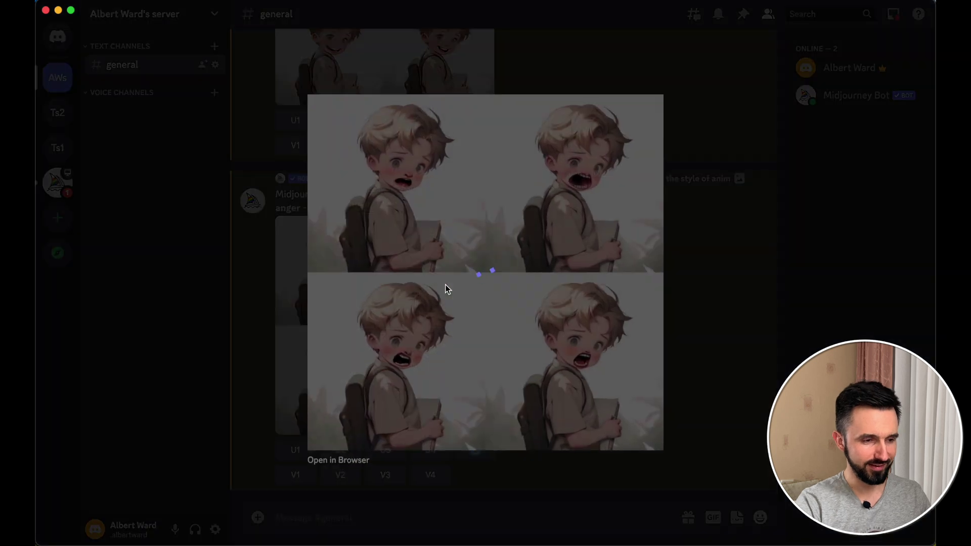
left_click(352, 460)
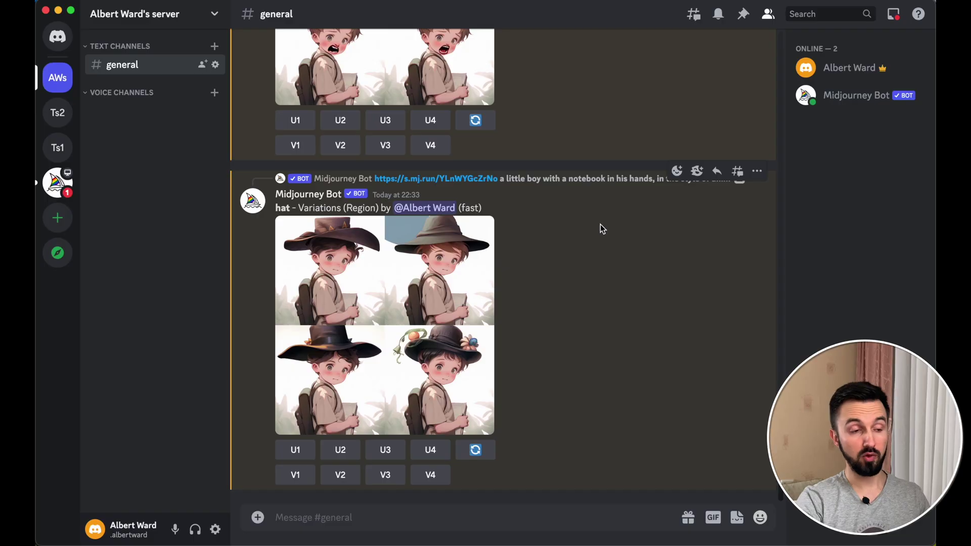
Scroll the chat back up to the original upscaled notebook-boy image with its Vary/Zoom/Pan buttons
scroll(601, 226, "up", 15)
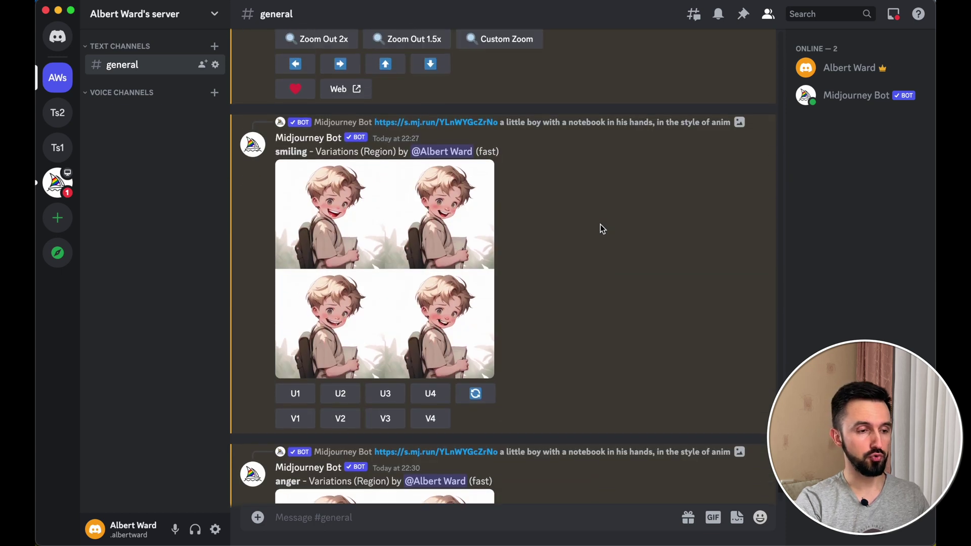
scroll(600, 229, "up", 3)
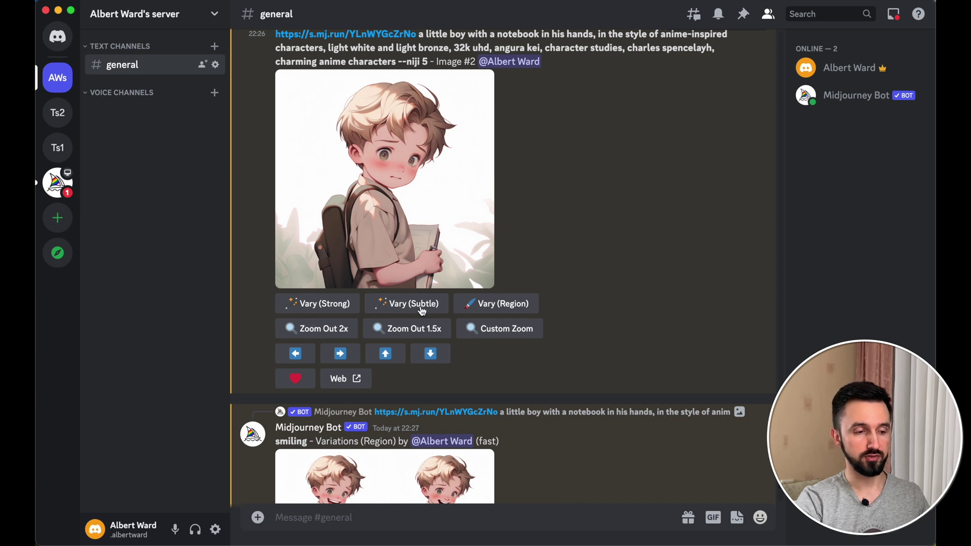
Pan the original boy image down with its prompt unchanged, and enlarge the extended result
left_click(439, 361)
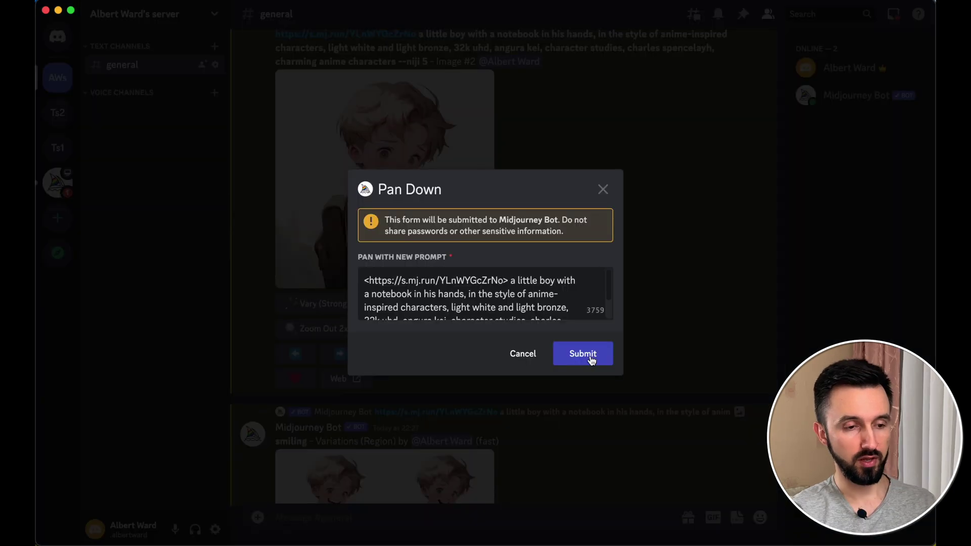
scroll(575, 301, "down", 3)
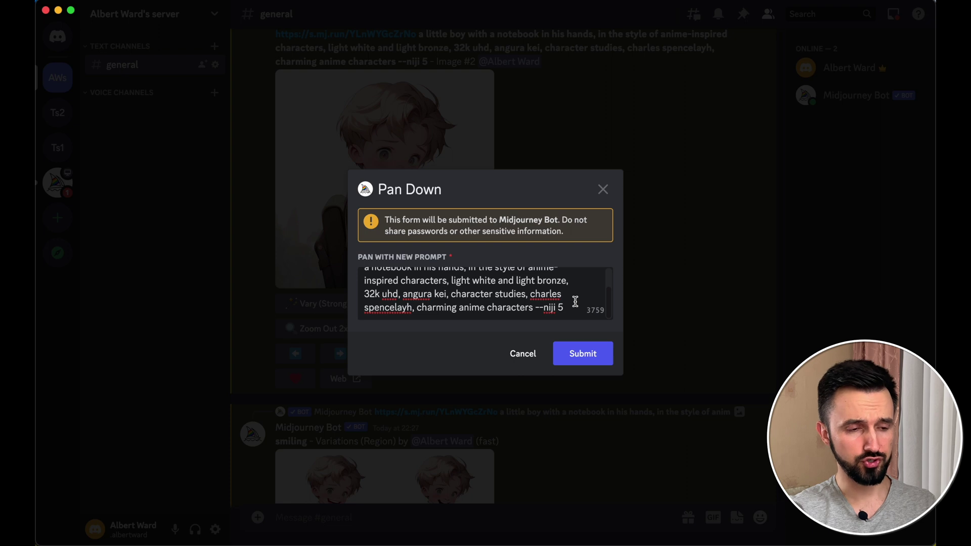
scroll(575, 301, "up", 3)
left_click(577, 359)
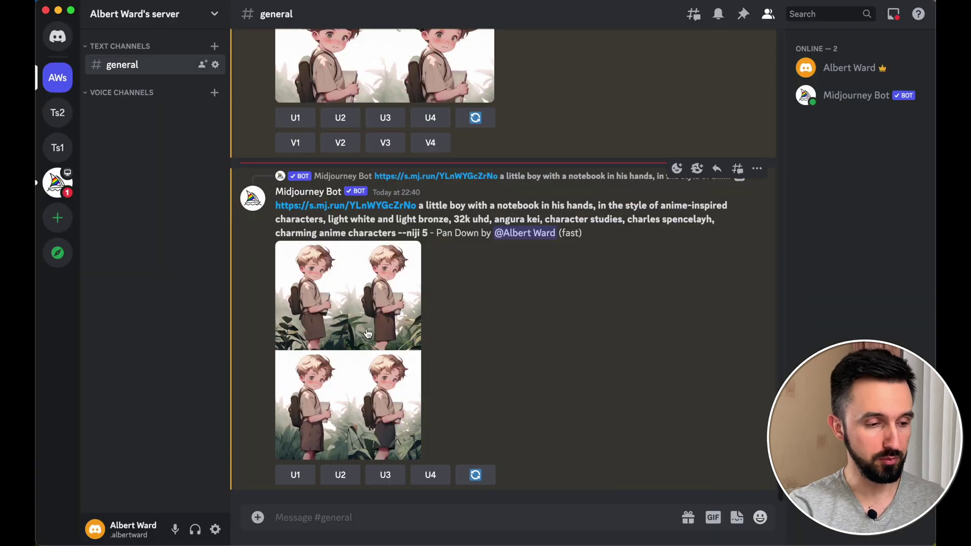
left_click(368, 334)
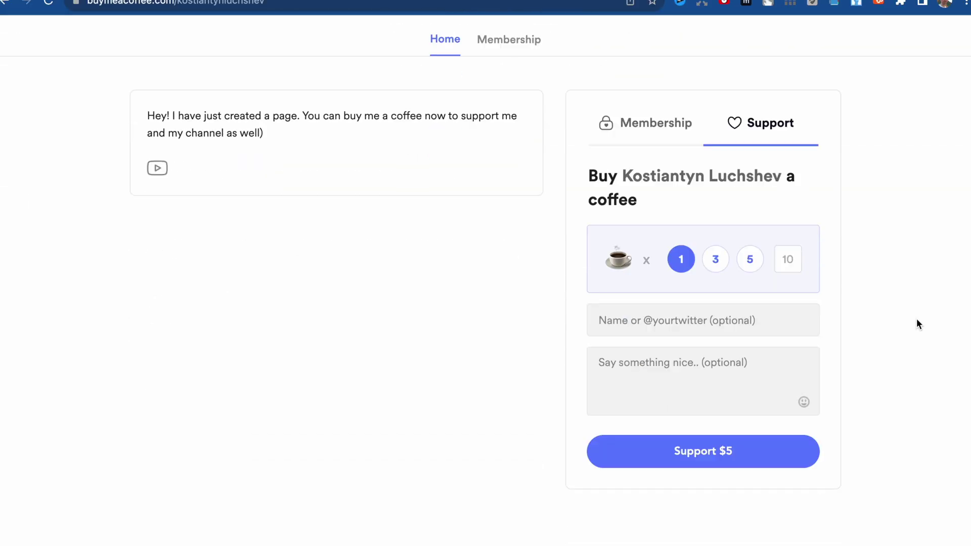
scroll(917, 324, "down", 2)
scroll(917, 324, "up", 3)
left_click(679, 185)
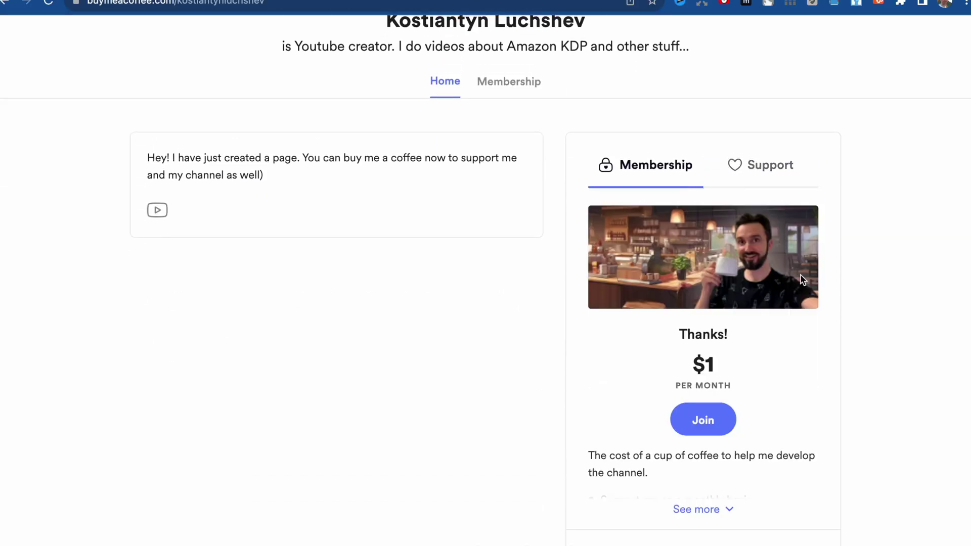
scroll(801, 276, "down", 6)
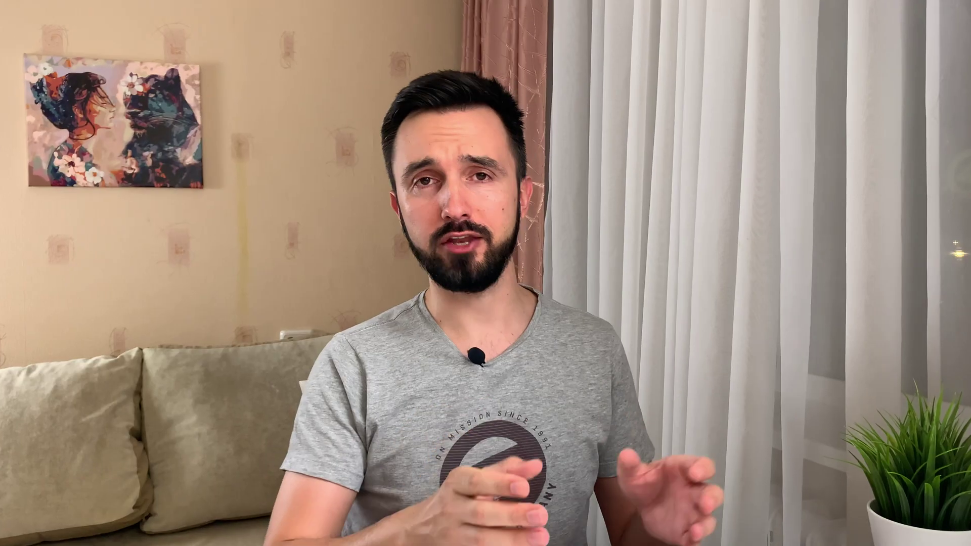